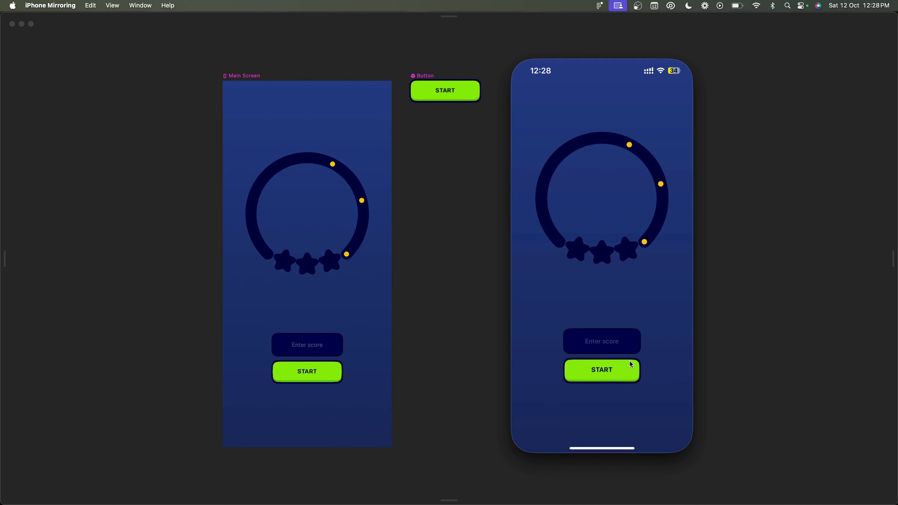
Step: Enter a score of 780 in the mirrored phone prototype and start the score animation
click(632, 370)
click(604, 340)
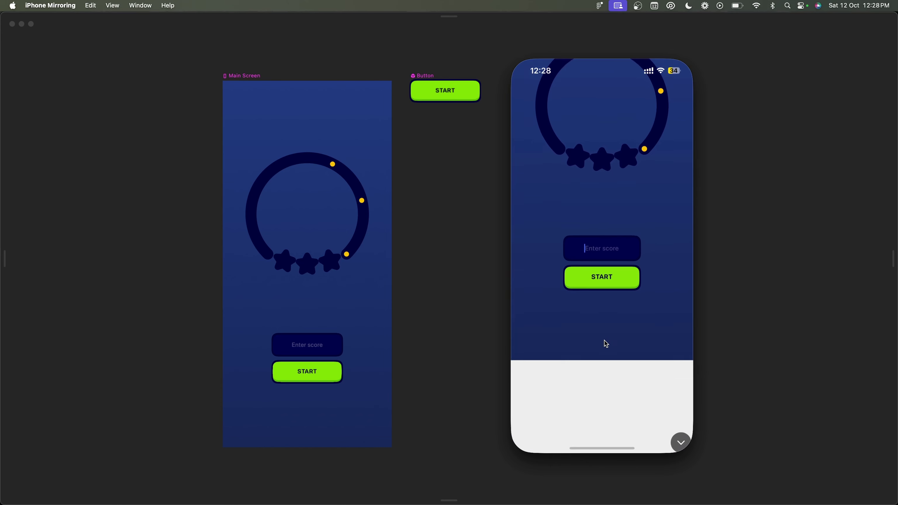
text(780)
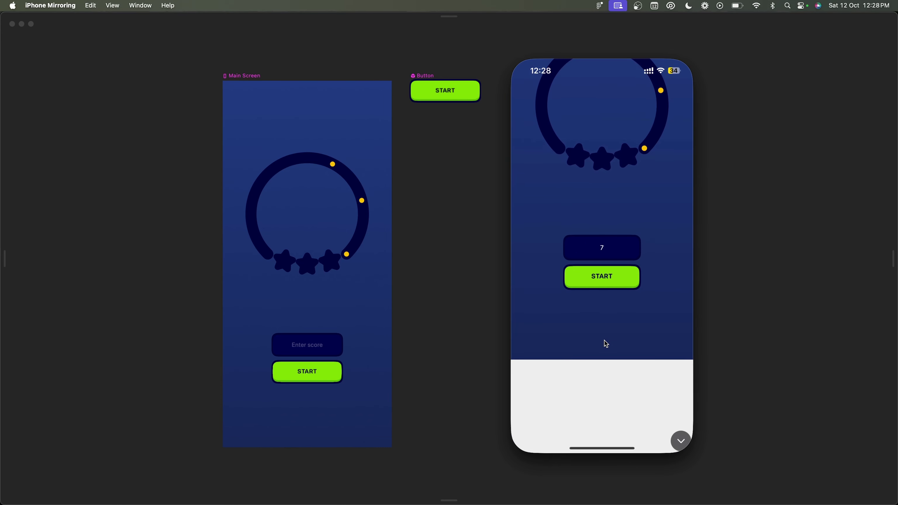
click(604, 340)
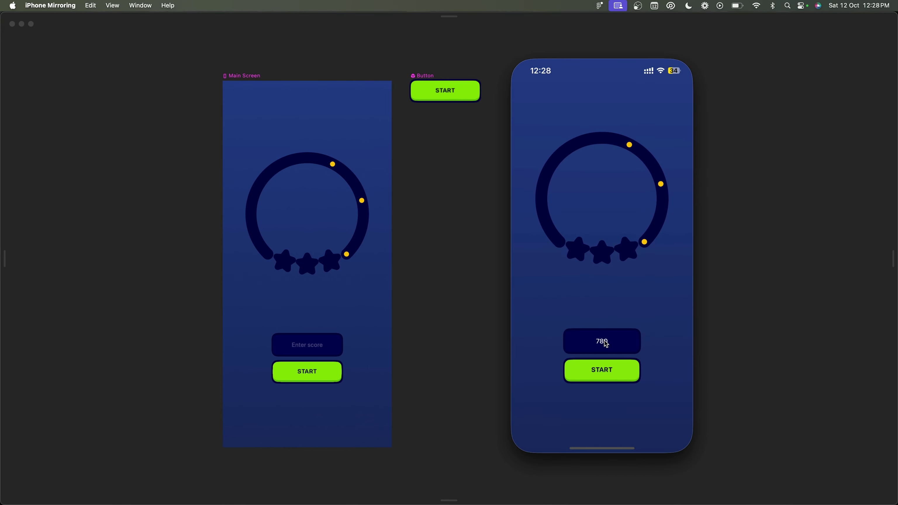
click(615, 368)
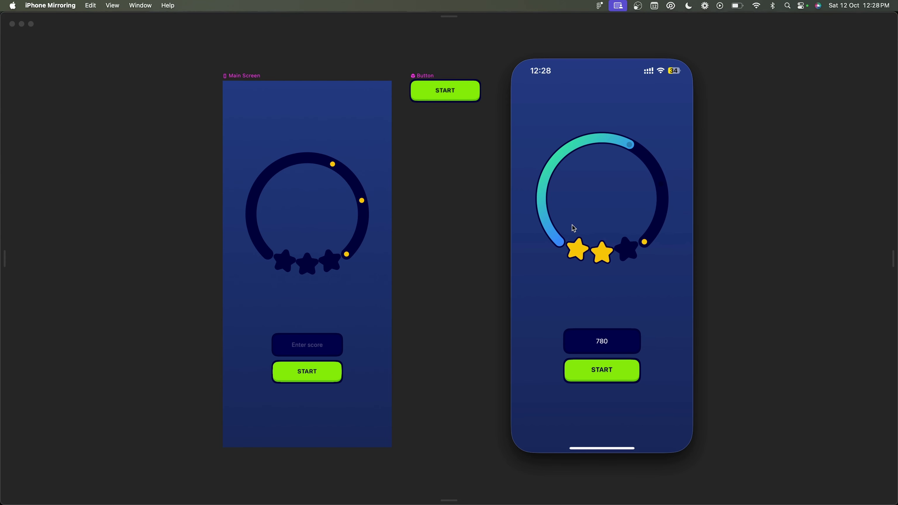
Step: Switch to Play to select the Rive animation, and return to iPhone Mirroring to rerun the prototype with a score of 780
click(369, 211)
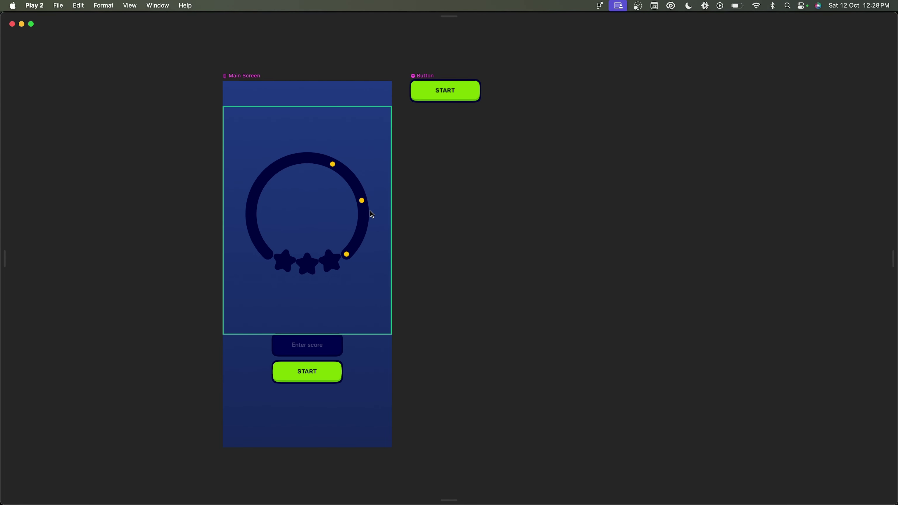
click(372, 219)
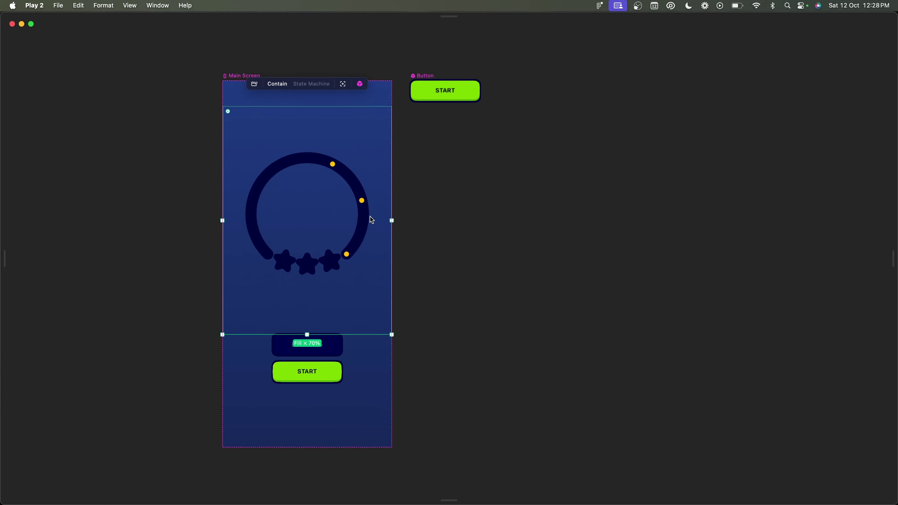
key(super+Tab)
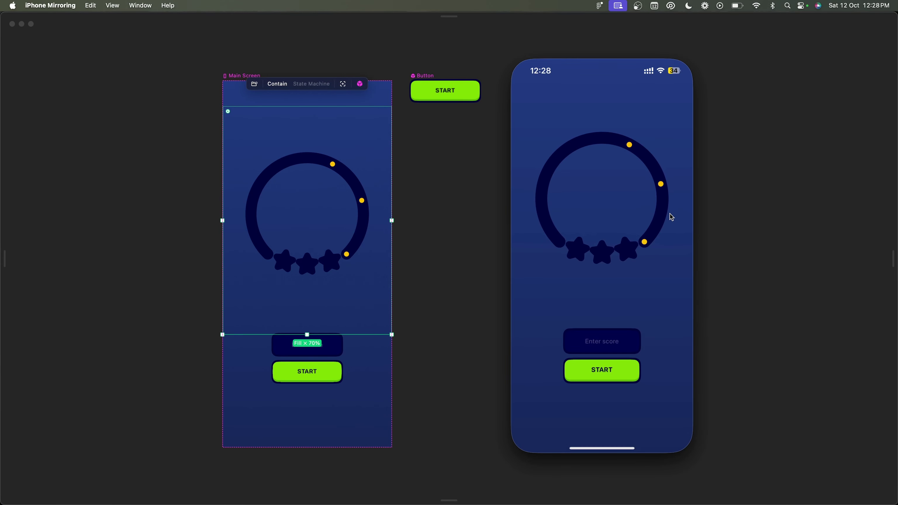
click(602, 350)
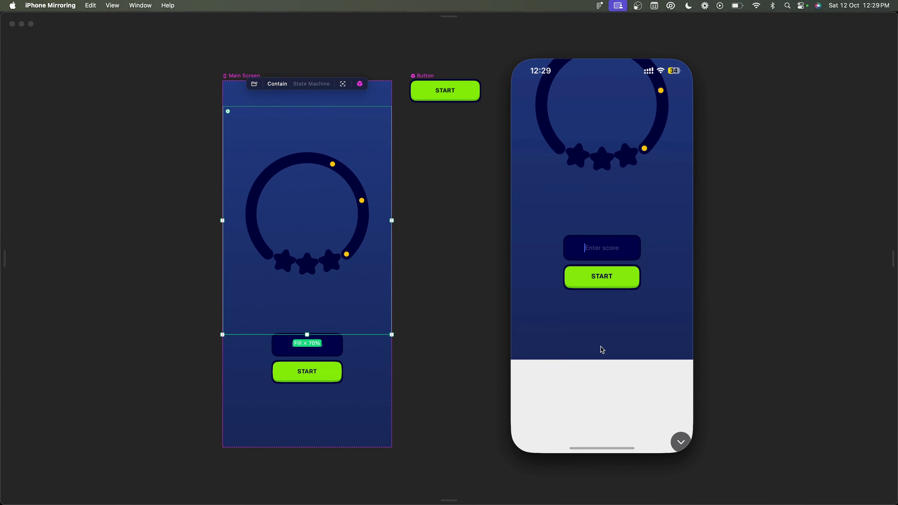
text(780)
key(Return)
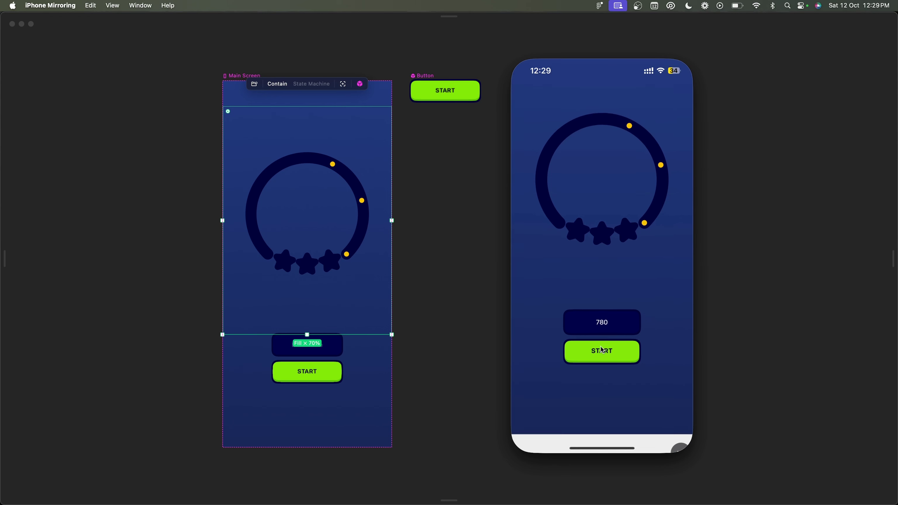
click(634, 371)
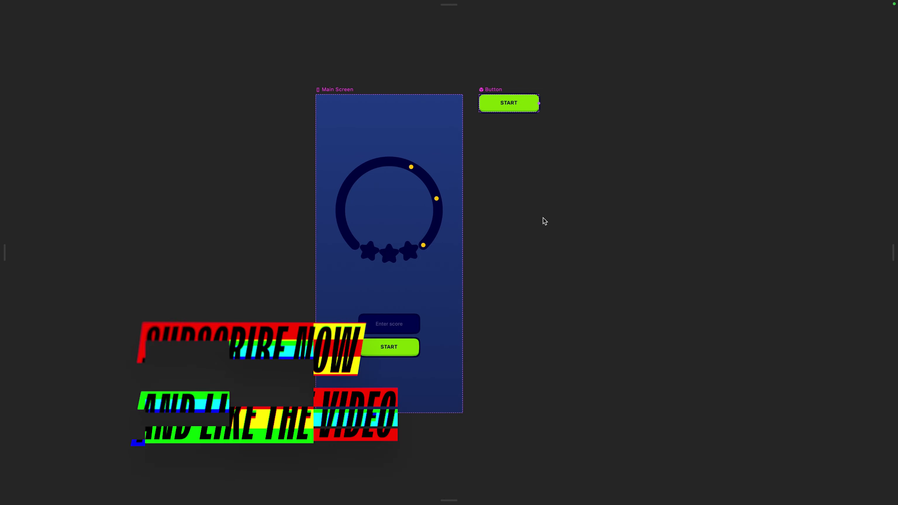
Step: Open the Main Screen START button's interactions and examine its Touch trigger and the inputs offered by its Set Rive Input action
scroll(509, 219, up, 2)
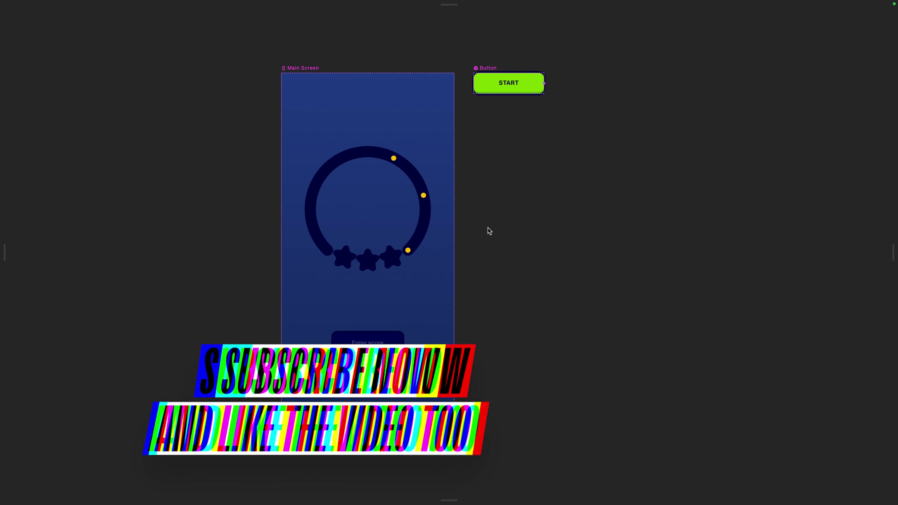
click(389, 367)
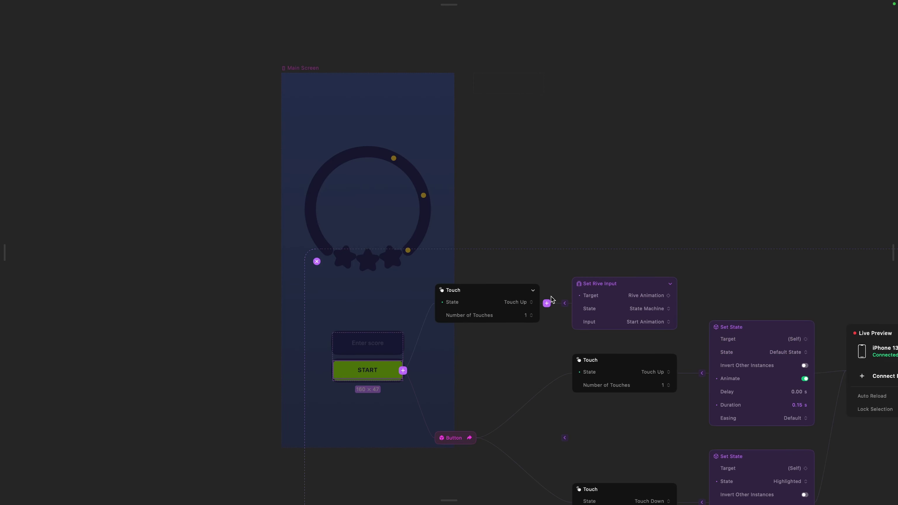
scroll(551, 301, up, 3)
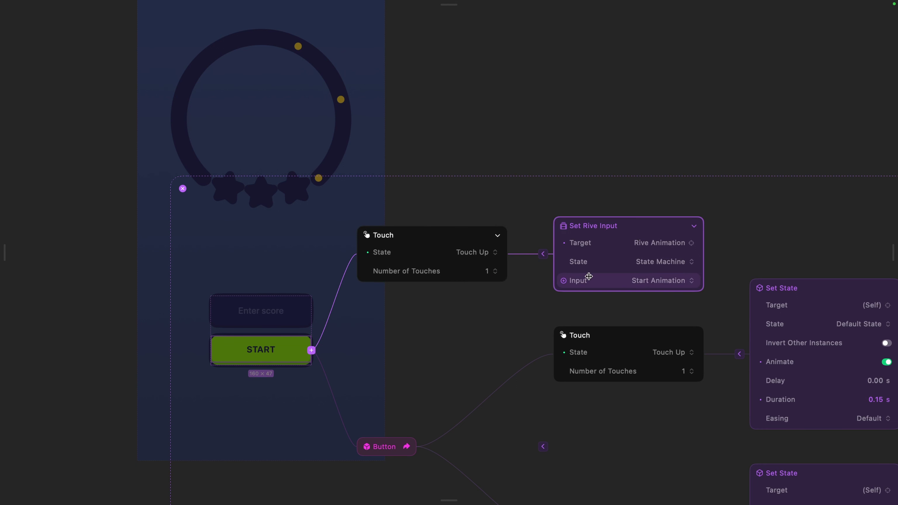
click(673, 282)
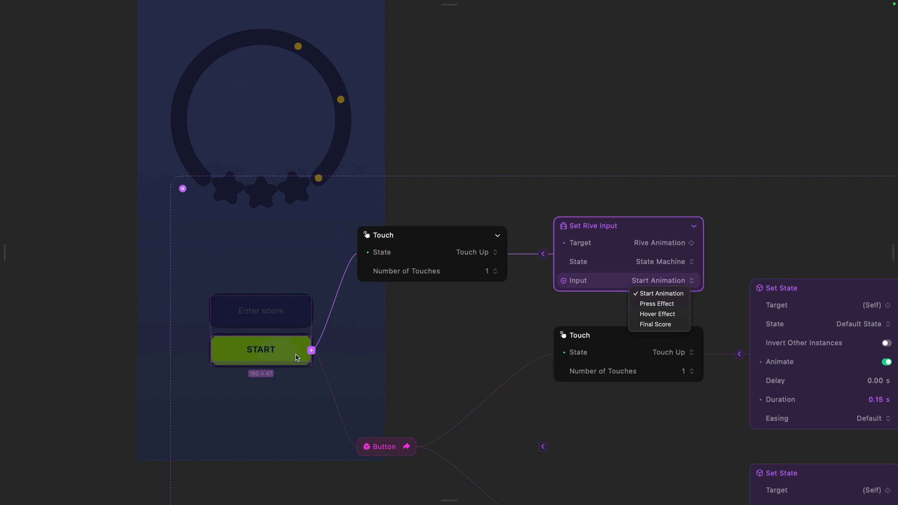
click(395, 242)
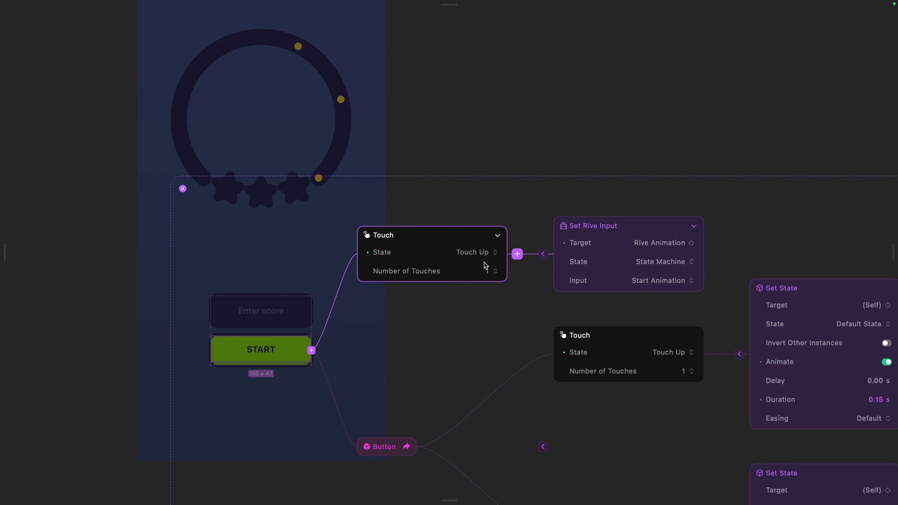
click(560, 248)
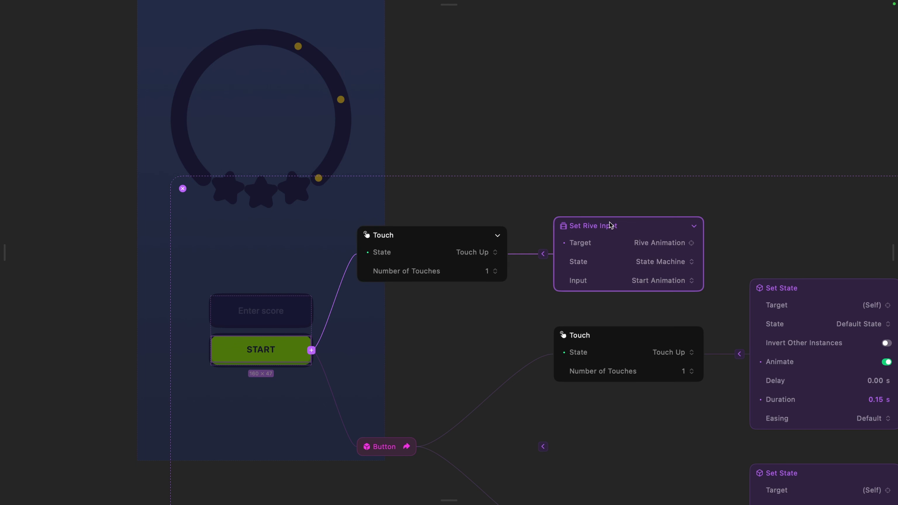
scroll(610, 230, down, 2)
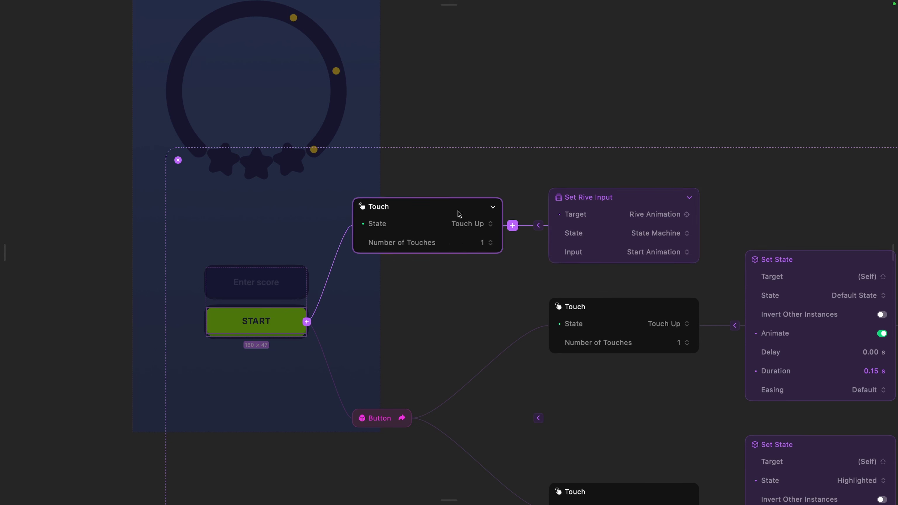
Step: Duplicate the Set Rive Input action on the START button's Touch trigger and set the copy's input to Final Score
click(513, 225)
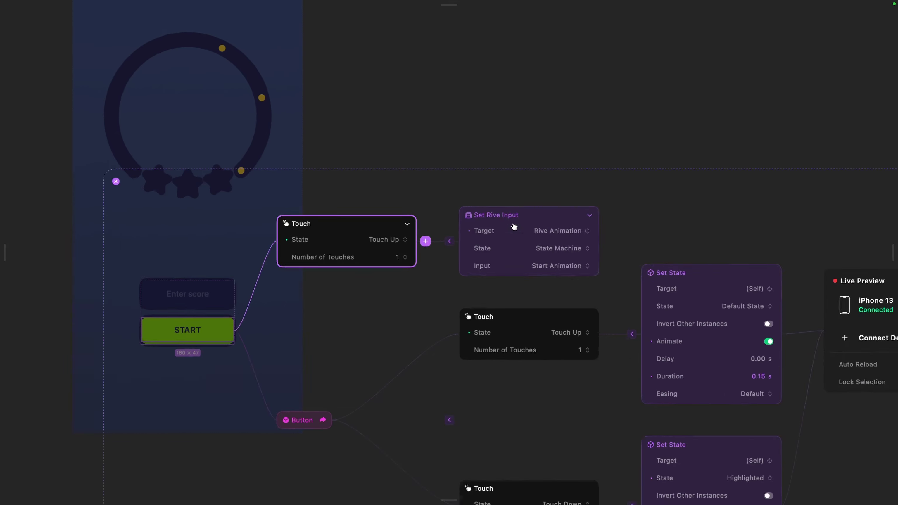
key(Escape)
click(505, 212)
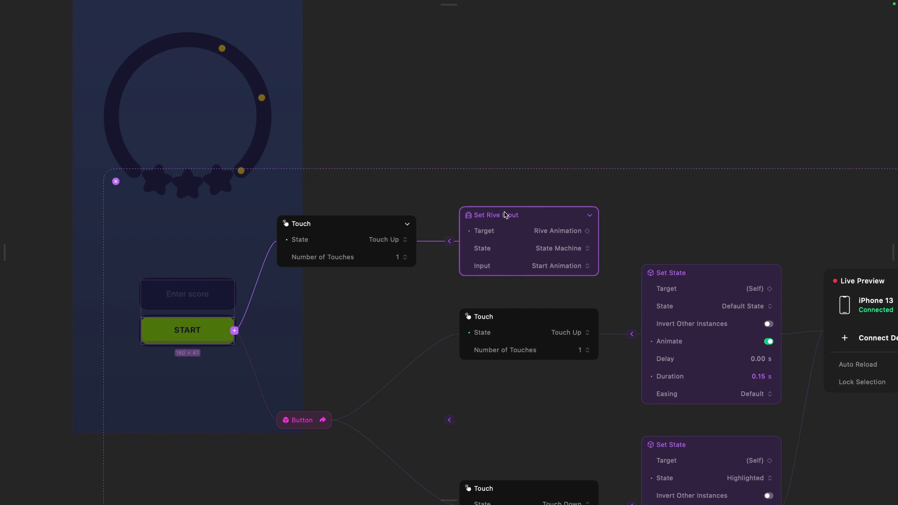
right_click(505, 214)
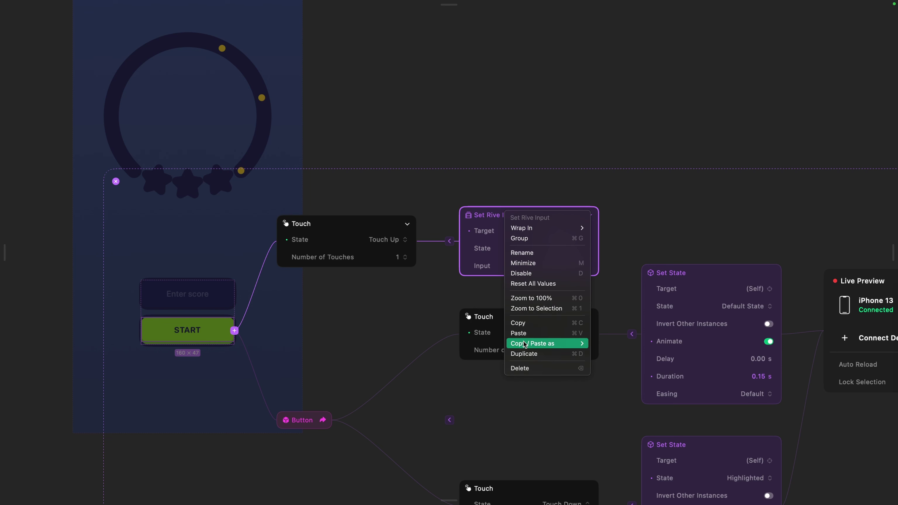
click(525, 353)
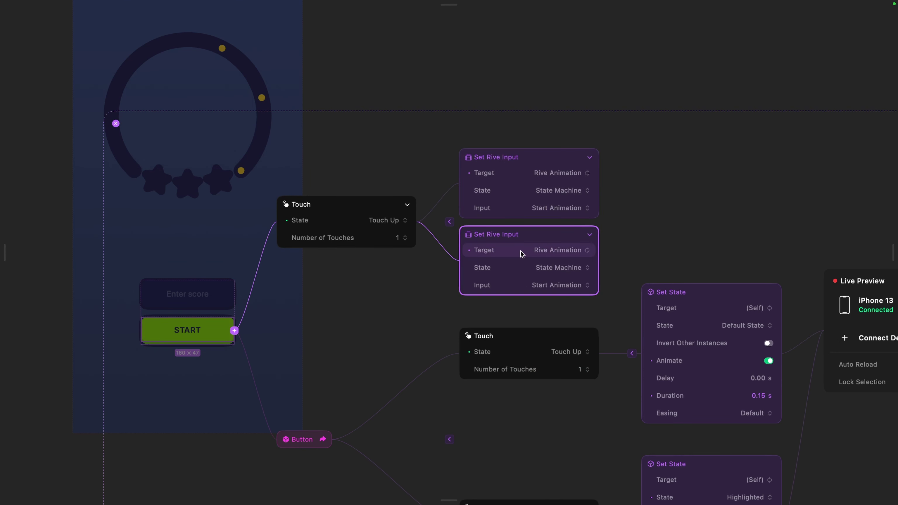
click(548, 286)
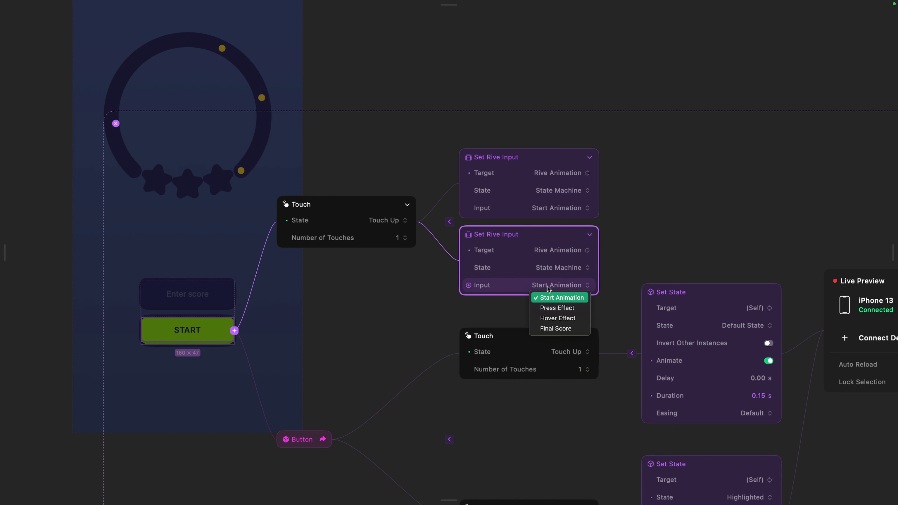
click(556, 329)
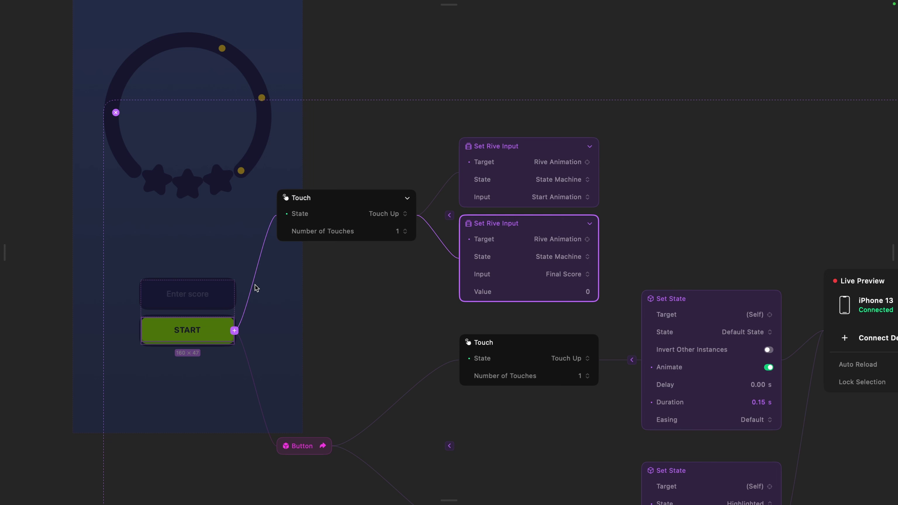
Step: Show the project's variables and create a global Number variable named FinalScore
key(super+backslash)
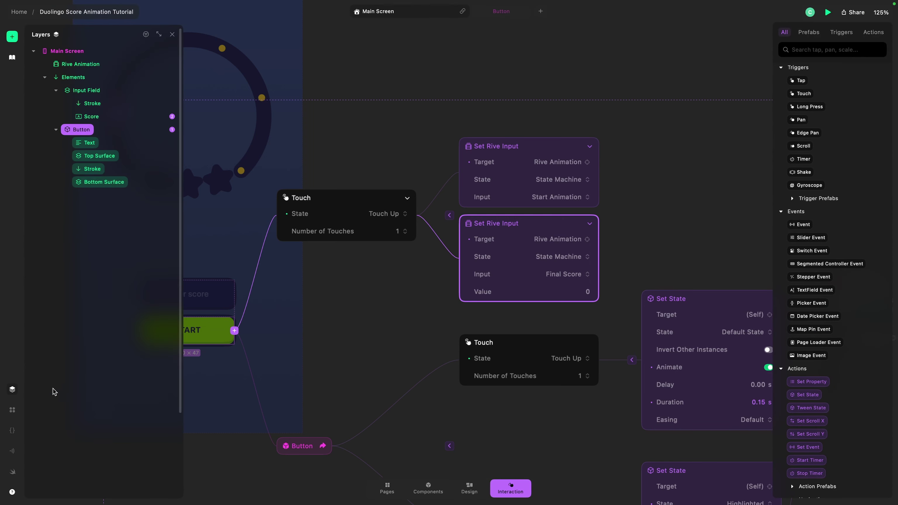
click(12, 431)
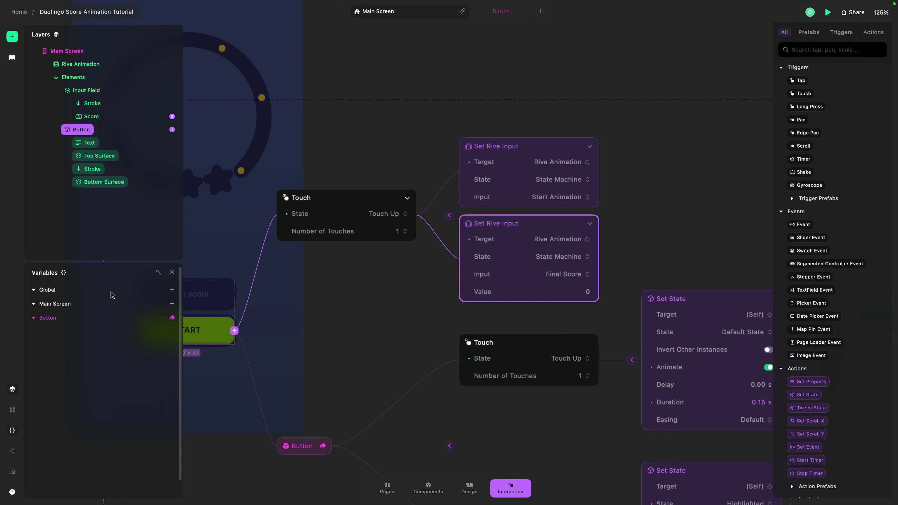
click(172, 290)
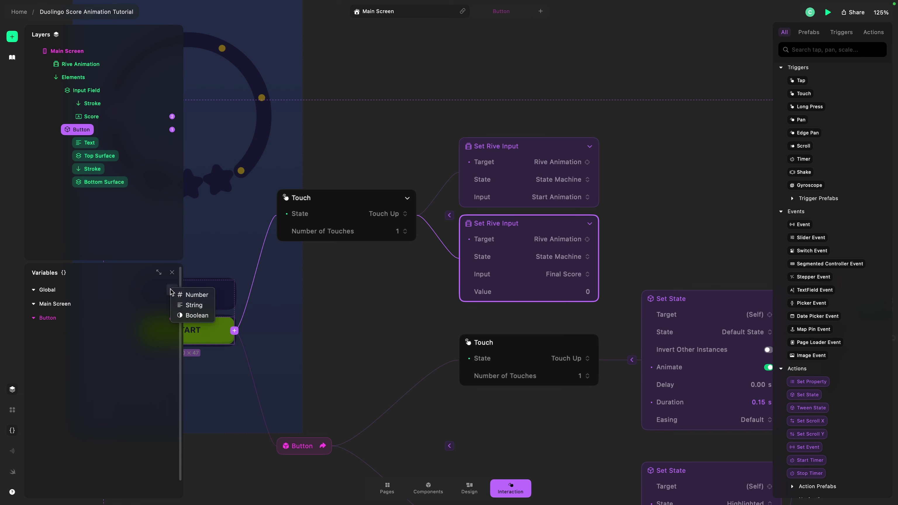
click(196, 295)
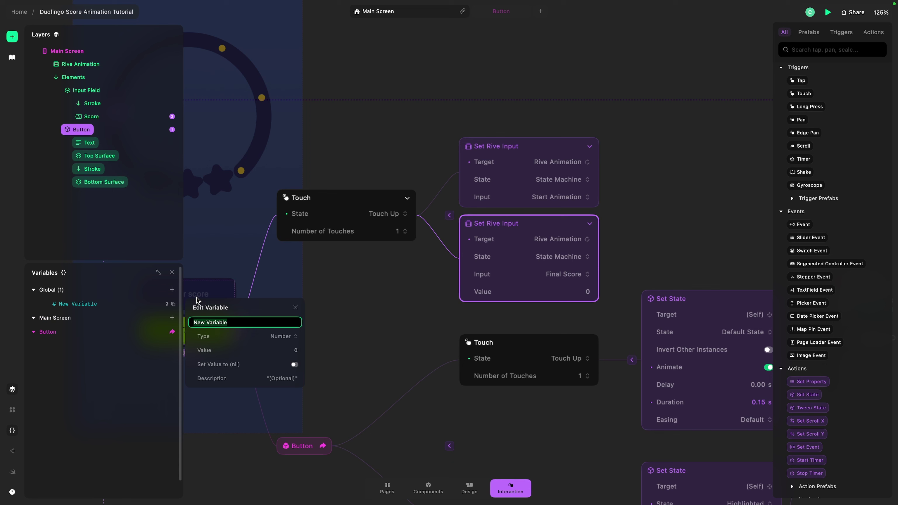
double_click(87, 307)
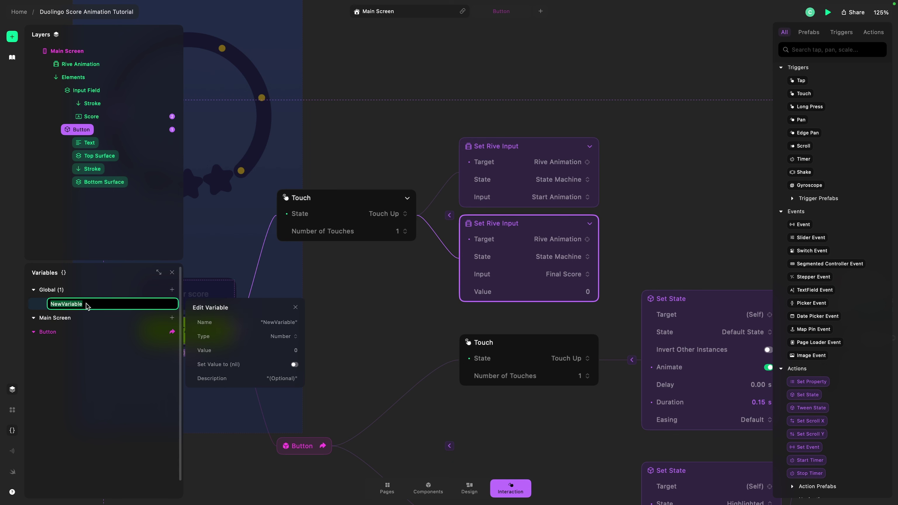
text(FinalScore)
key(Return)
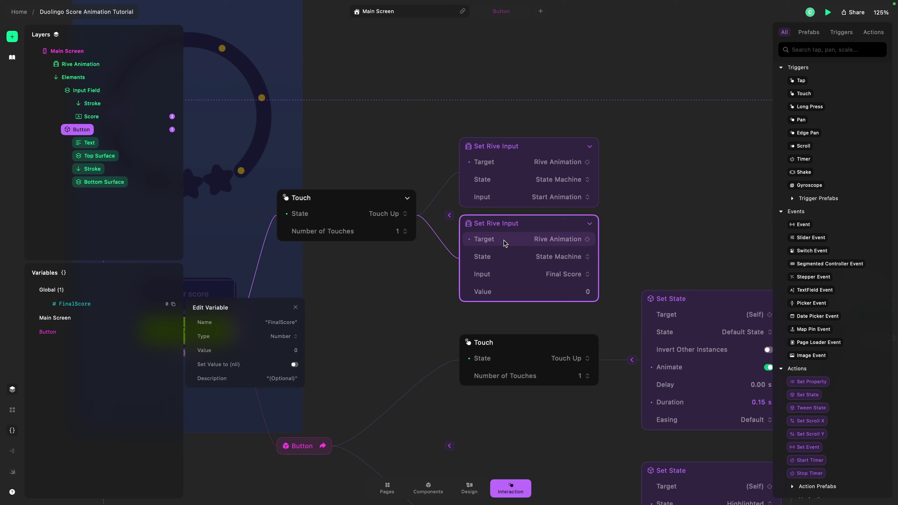
Step: Try a fixed value of 12792 for the Final Score input in the duplicated Set Rive Input action
click(569, 291)
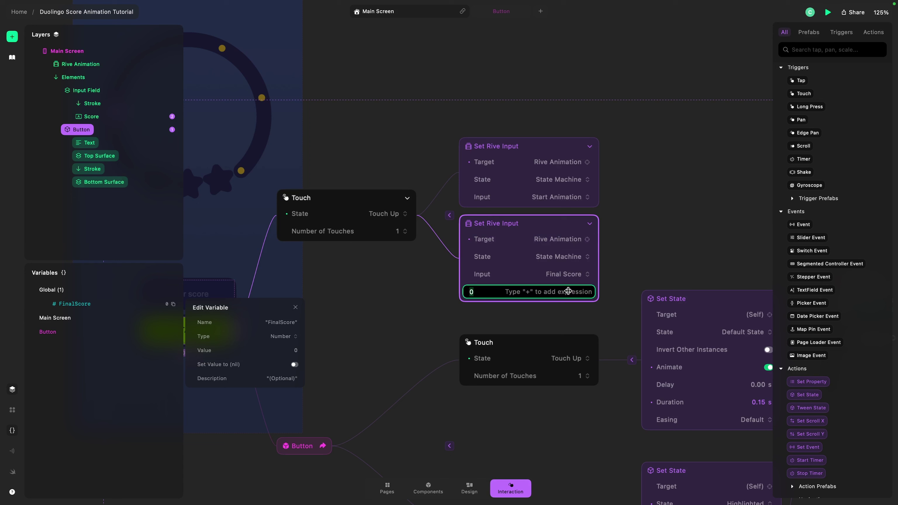
text(12792\)
key(Return)
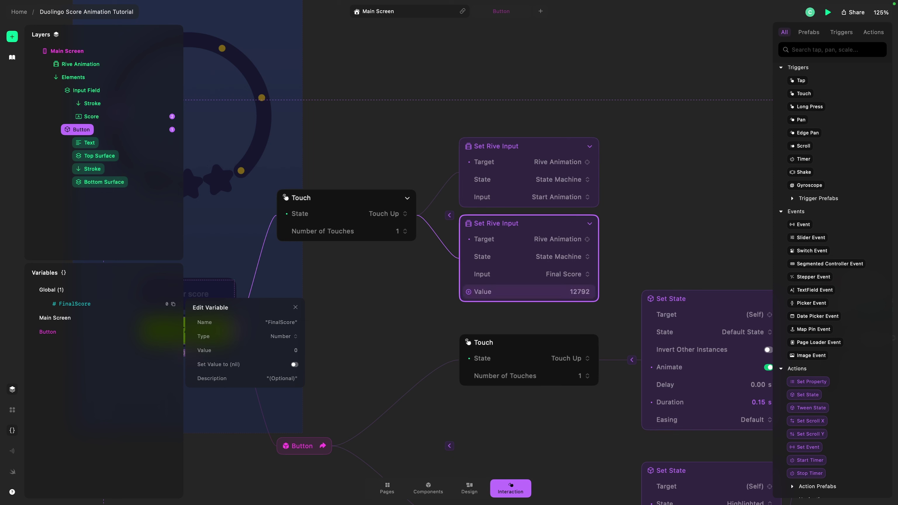
Step: Bind the value of the Final Score input to the global FinalScore variable
click(469, 292)
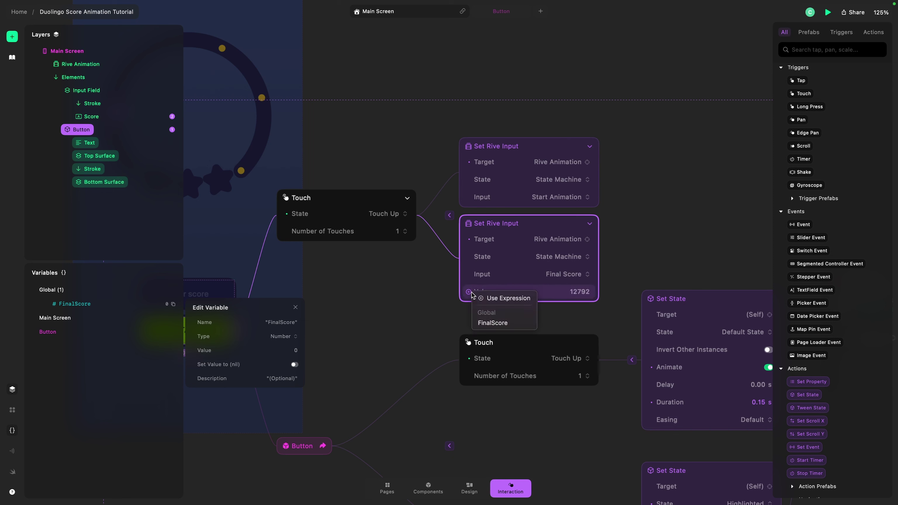
click(496, 323)
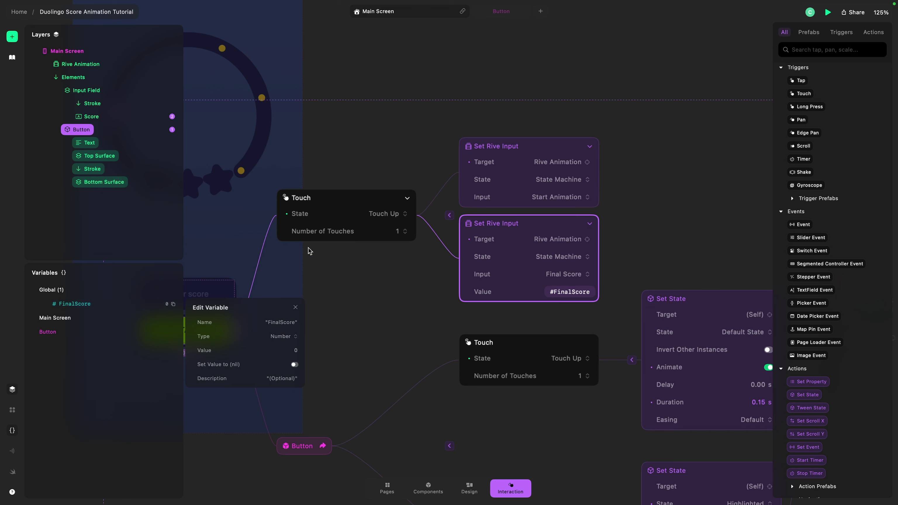
scroll(247, 297, left, 3)
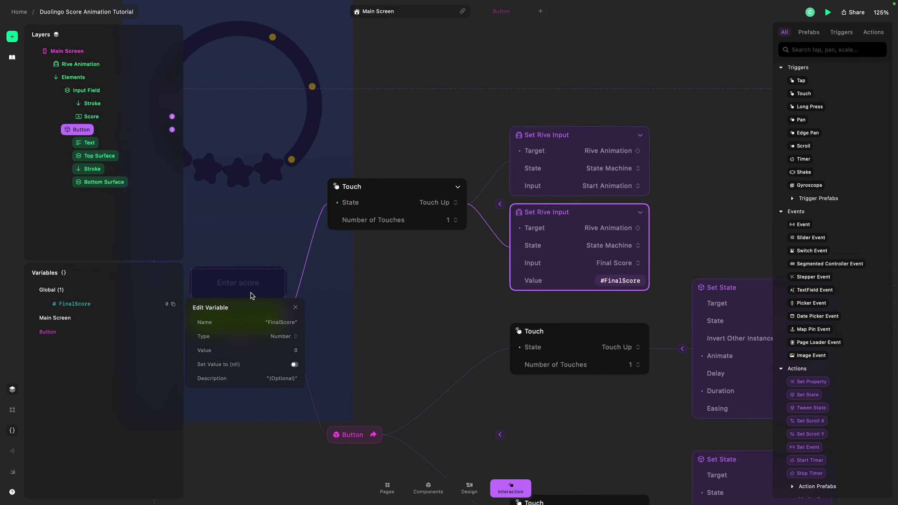
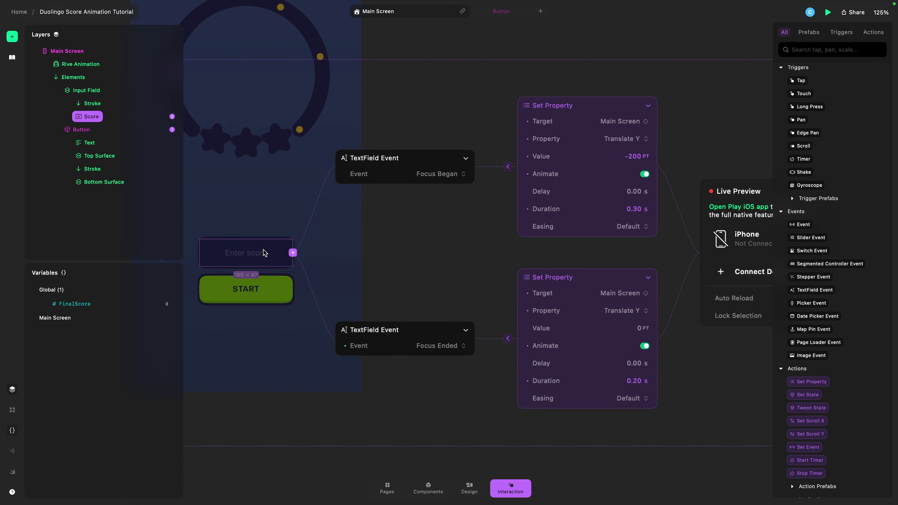
Step: Add a Set Variable action to the Score text field's Focus Ended event
scroll(389, 336, down, 2)
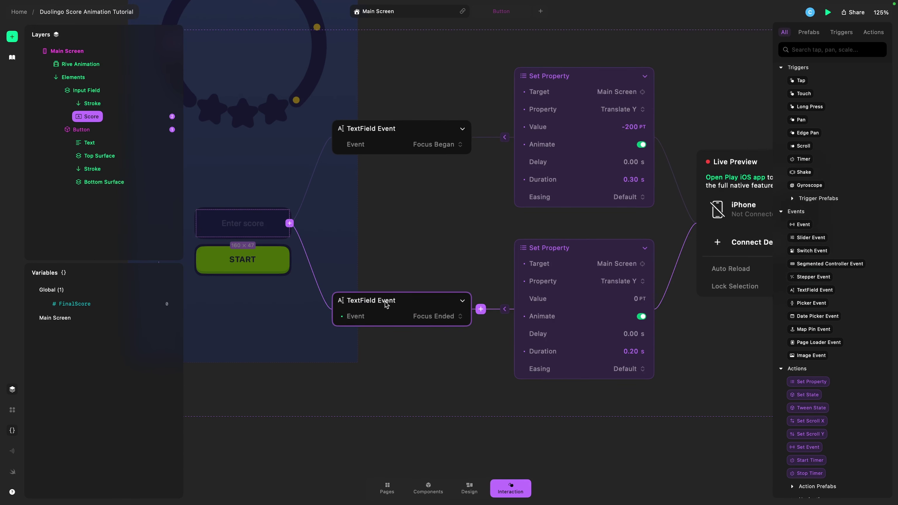
scroll(541, 303, down, 1)
click(478, 290)
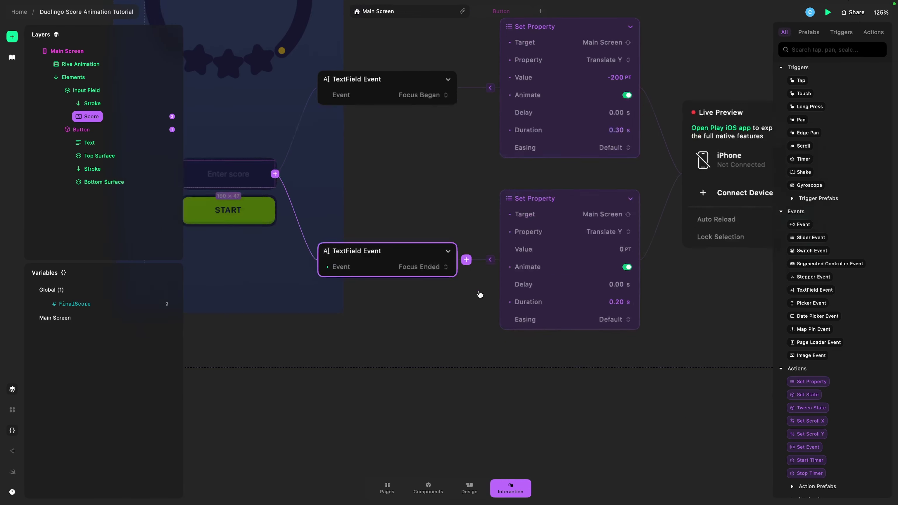
text(set)
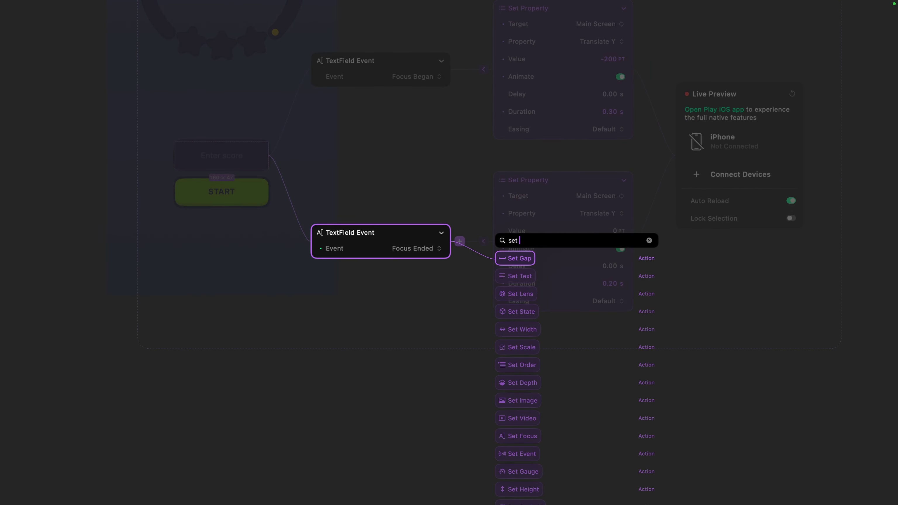
text( va)
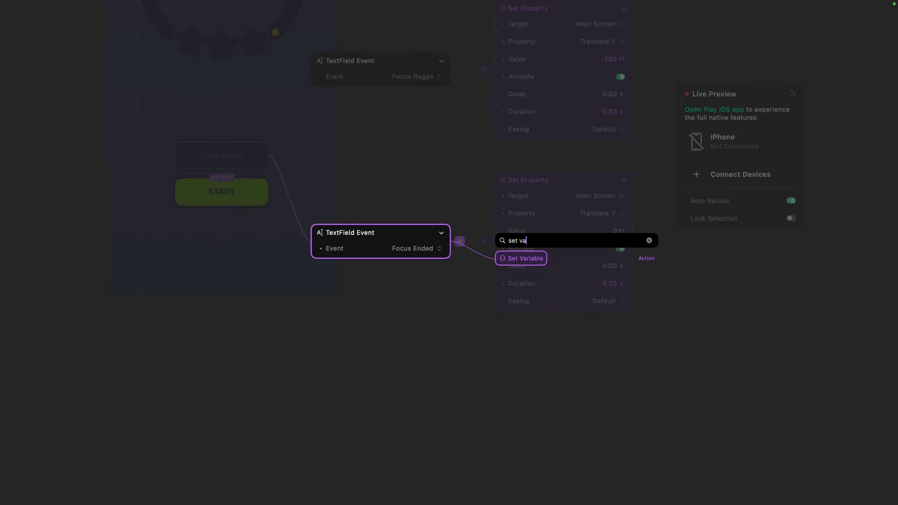
key(Return)
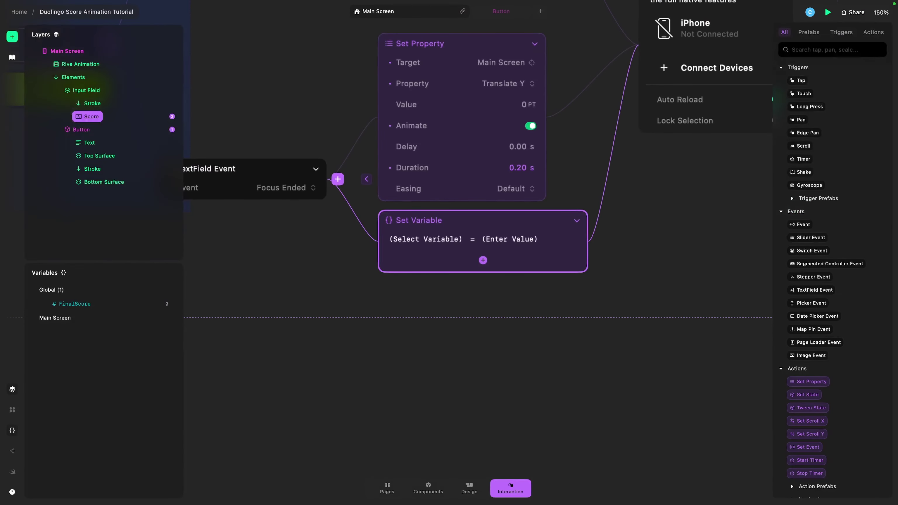
Step: Choose the global FinalScore as the variable in the new Set Variable action
scroll(346, 241, up, 2)
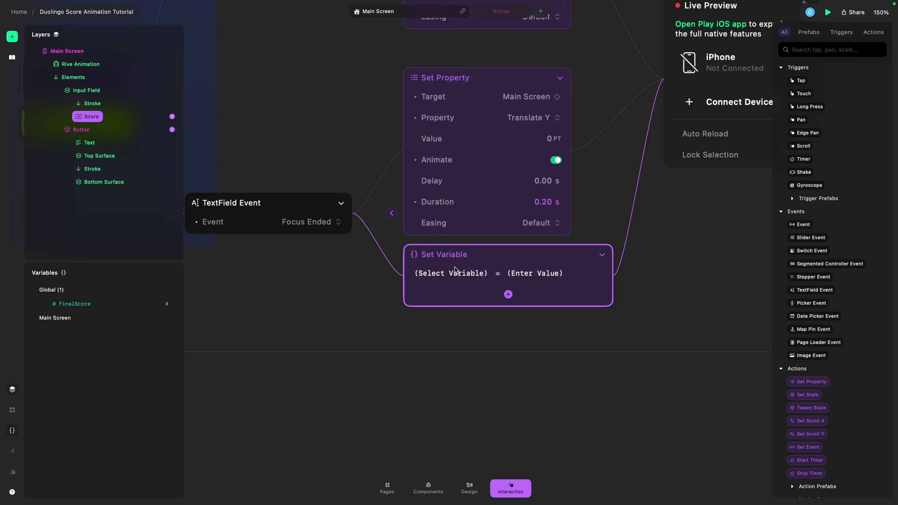
click(448, 275)
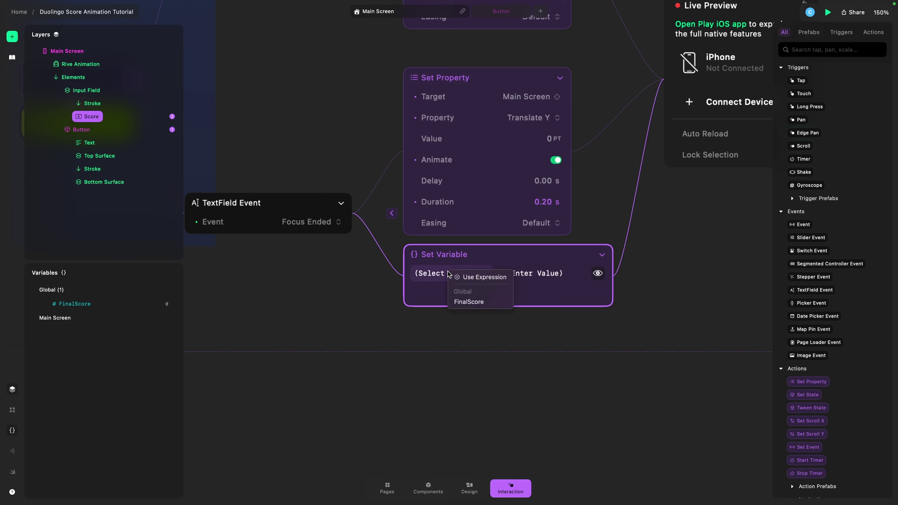
click(465, 303)
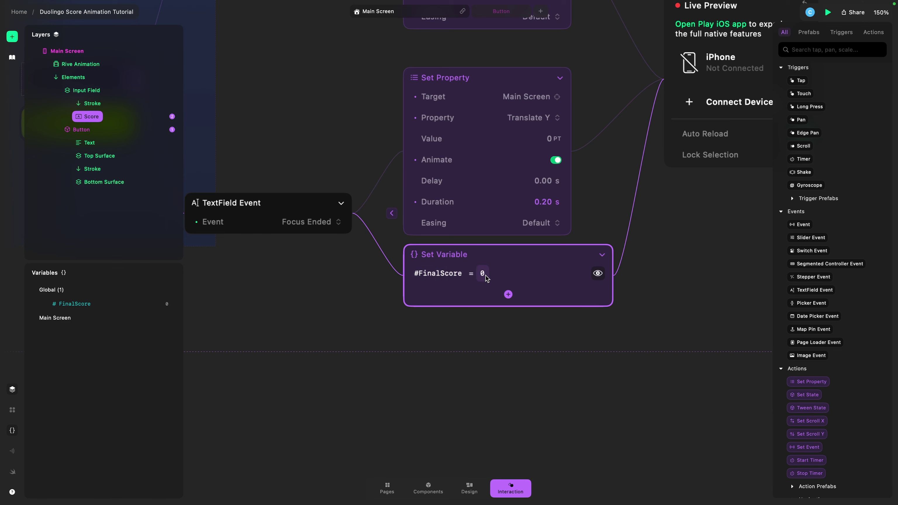
Step: Set the value assigned to FinalScore in the Set Variable action to the expression Score.value
scroll(354, 195, left, 4)
scroll(353, 195, up, 1)
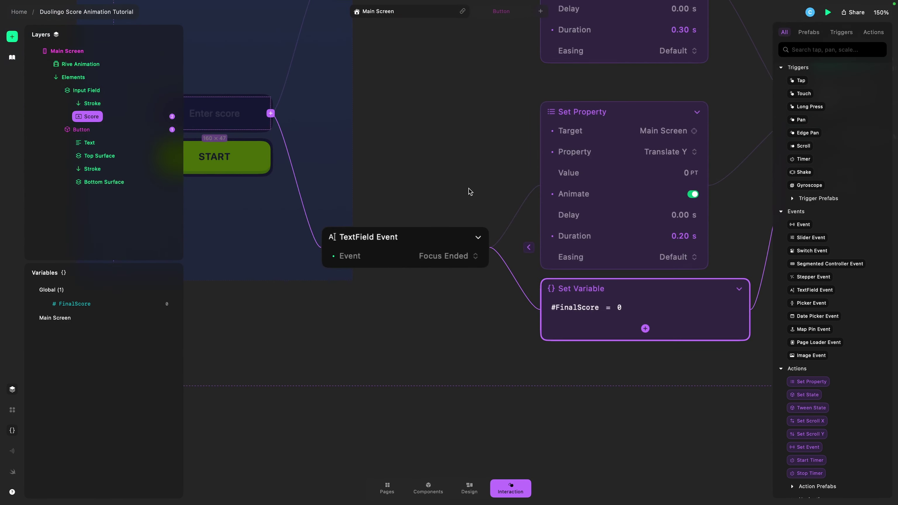
scroll(470, 191, right, 1)
scroll(469, 192, down, 1)
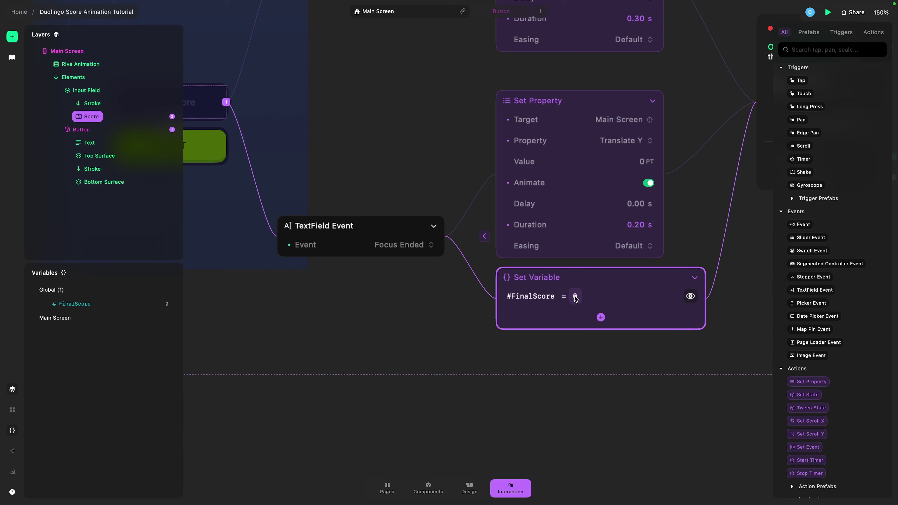
scroll(360, 235, left, 2)
scroll(360, 235, up, 1)
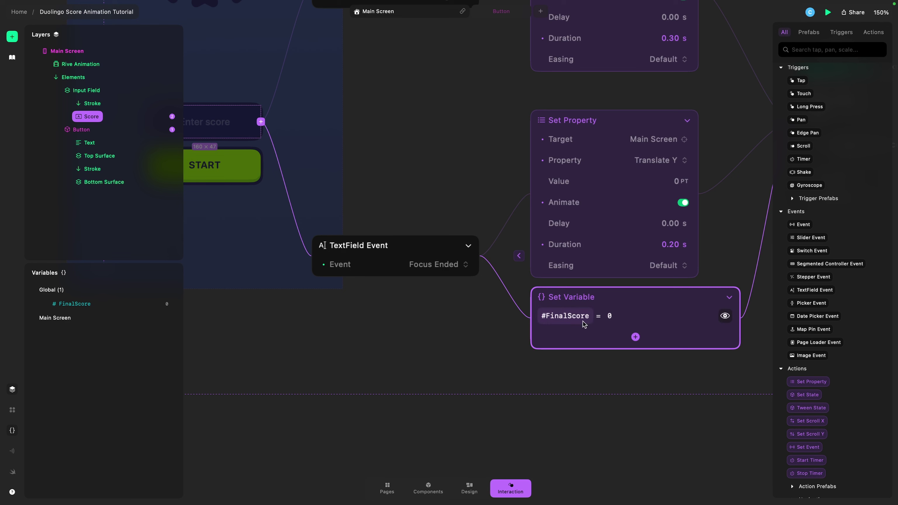
click(611, 317)
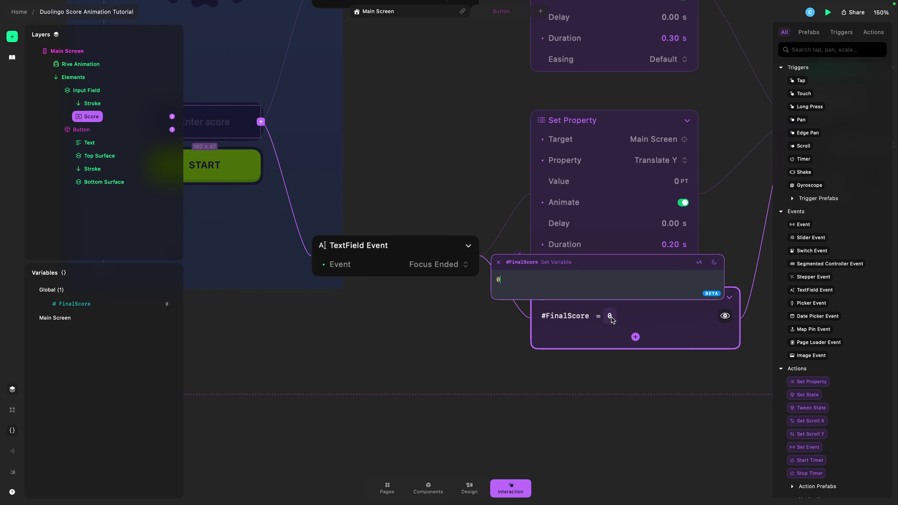
key(BackSpace)
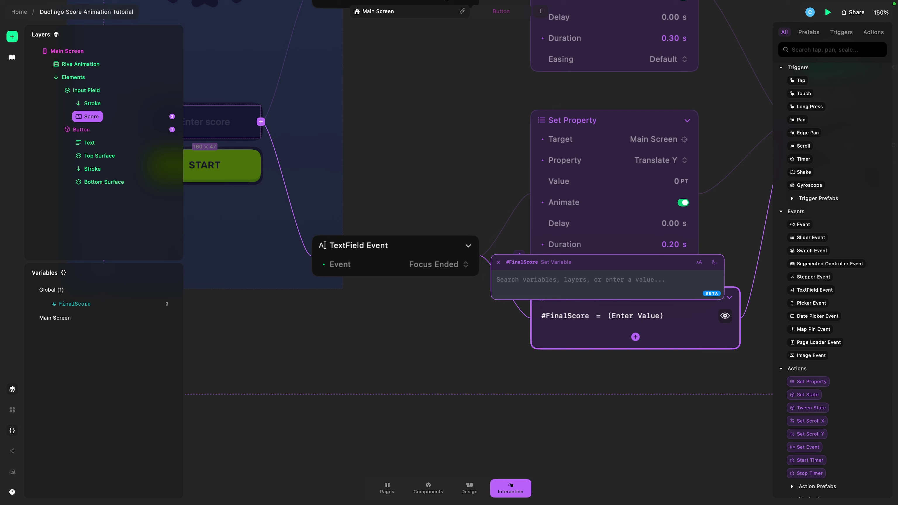
text(score)
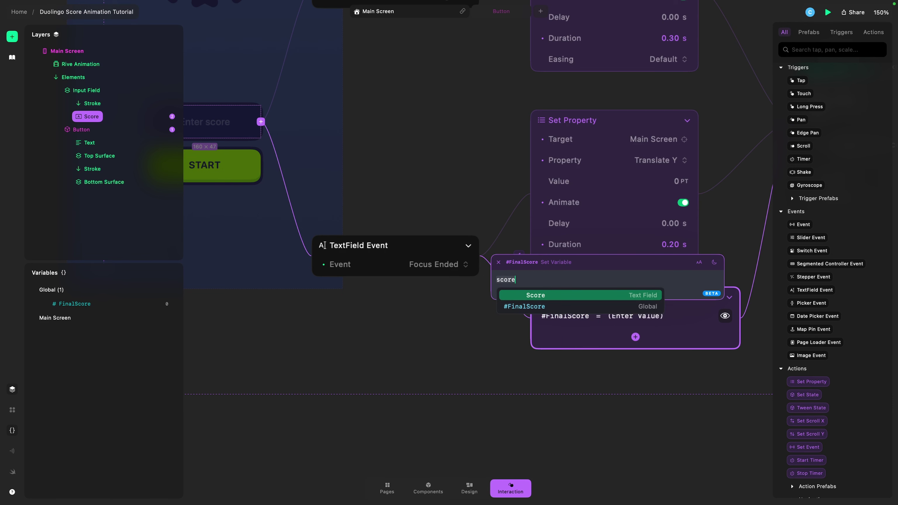
key(Return)
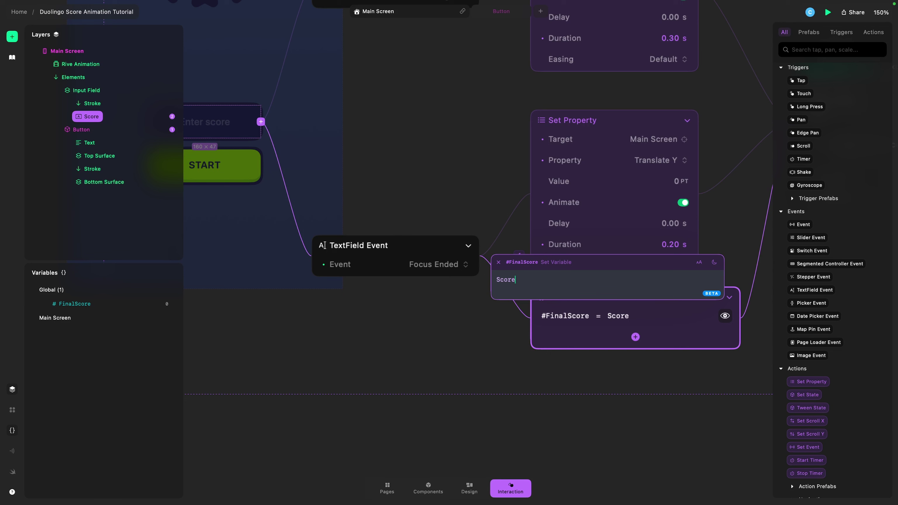
text(.)
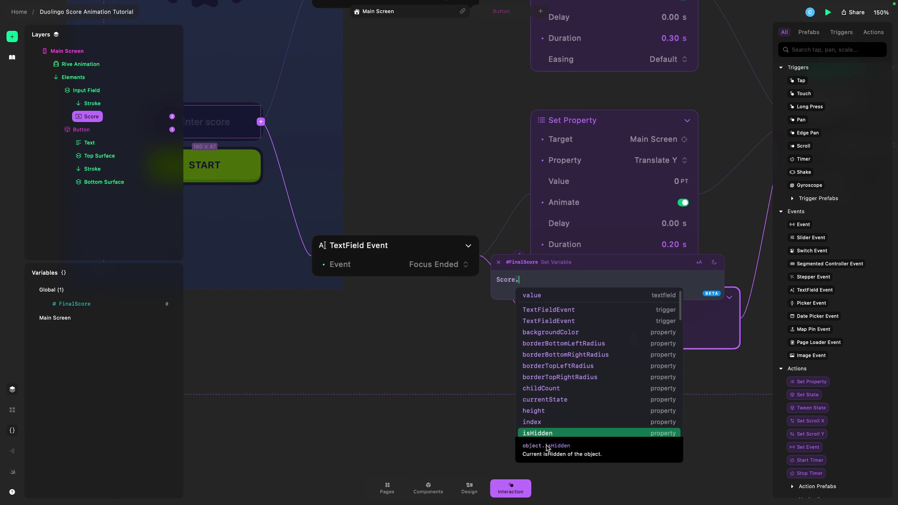
click(533, 296)
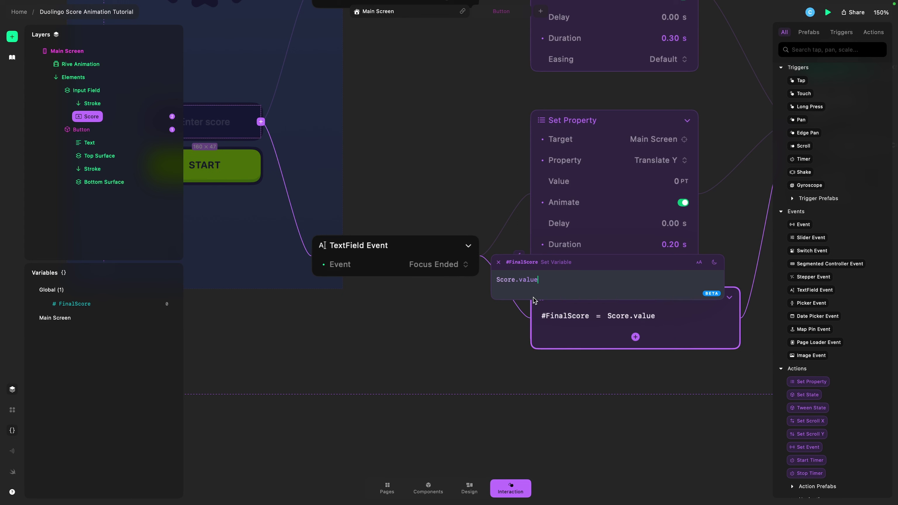
click(522, 372)
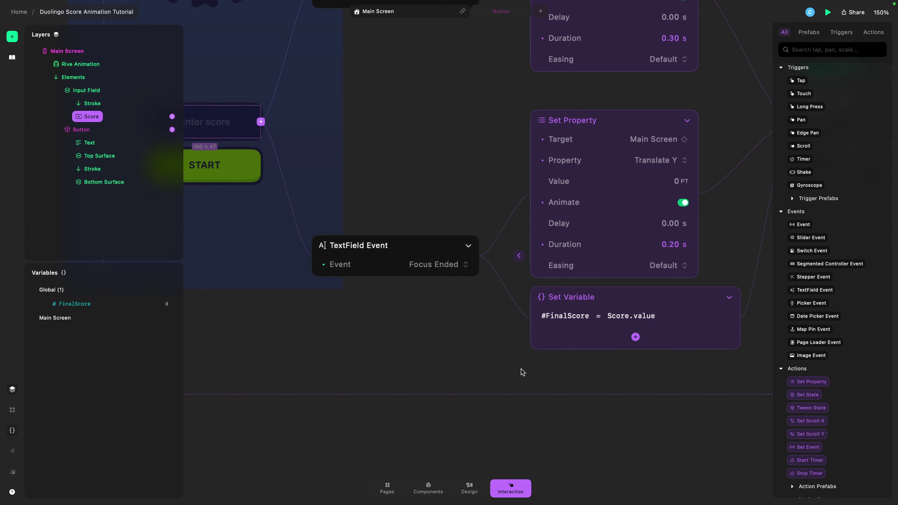
Step: Review the Score field's Set Variable action and the START button's Set Rive Input actions to check how FinalScore is passed along
scroll(522, 371, down, 3)
scroll(382, 242, up, 3)
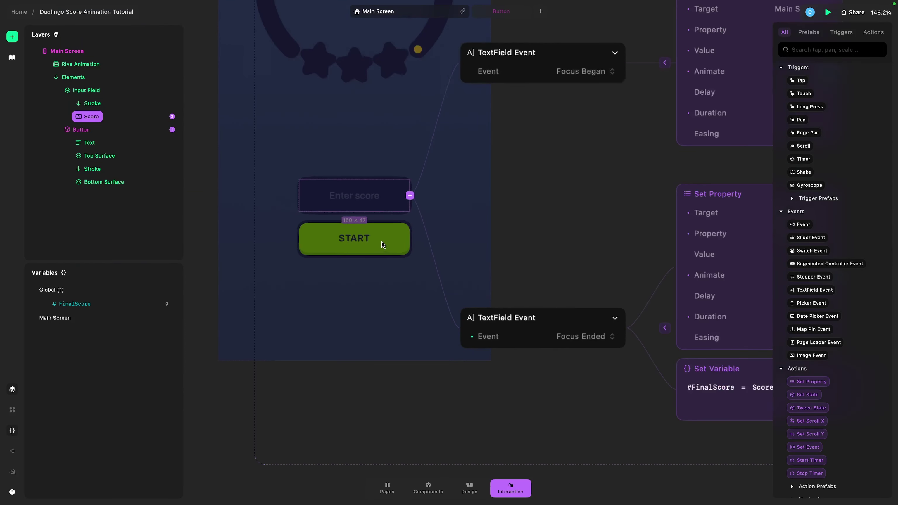
scroll(540, 296, right, 3)
scroll(540, 297, down, 2)
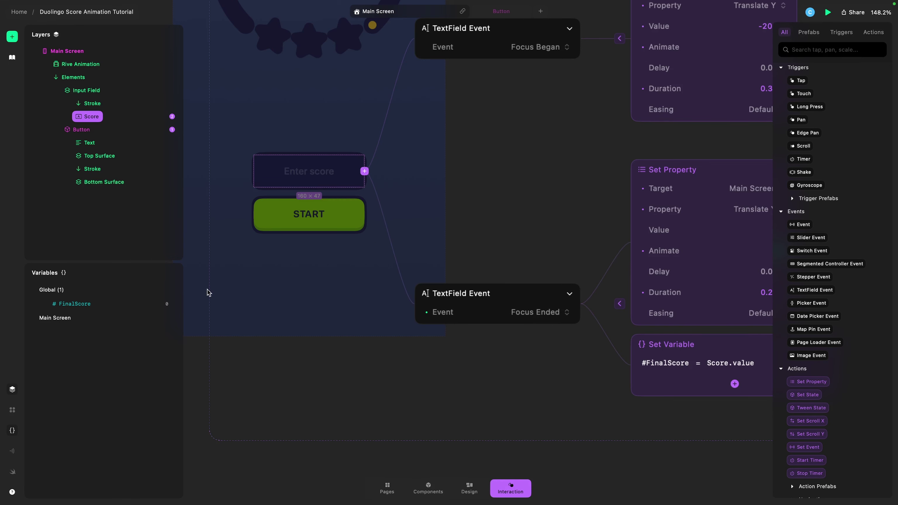
scroll(557, 349, right, 3)
scroll(557, 348, down, 1)
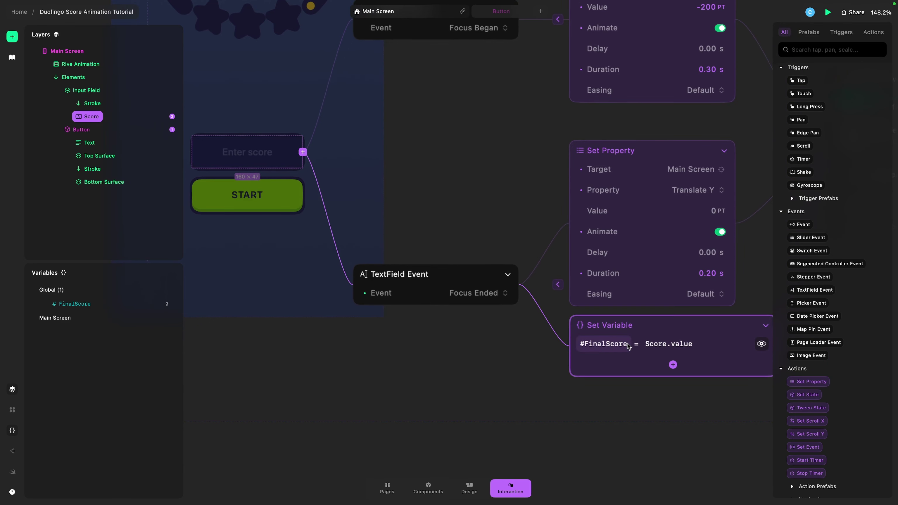
scroll(628, 345, left, 3)
scroll(628, 346, up, 2)
click(345, 230)
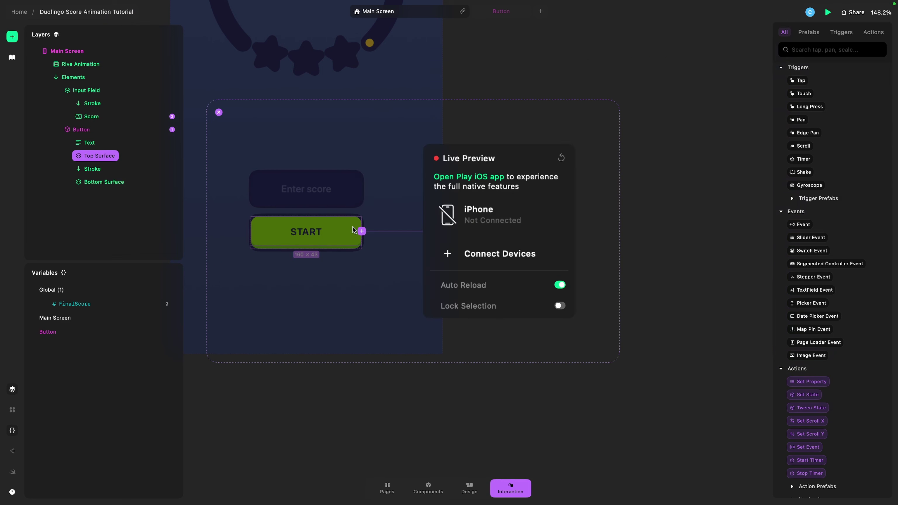
click(345, 230)
scroll(527, 195, right, 3)
scroll(526, 195, up, 1)
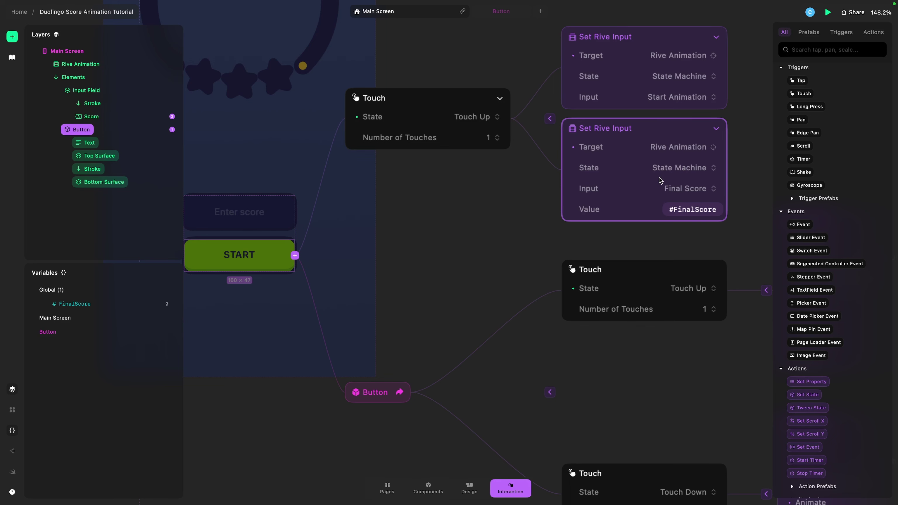
scroll(389, 131, up, 5)
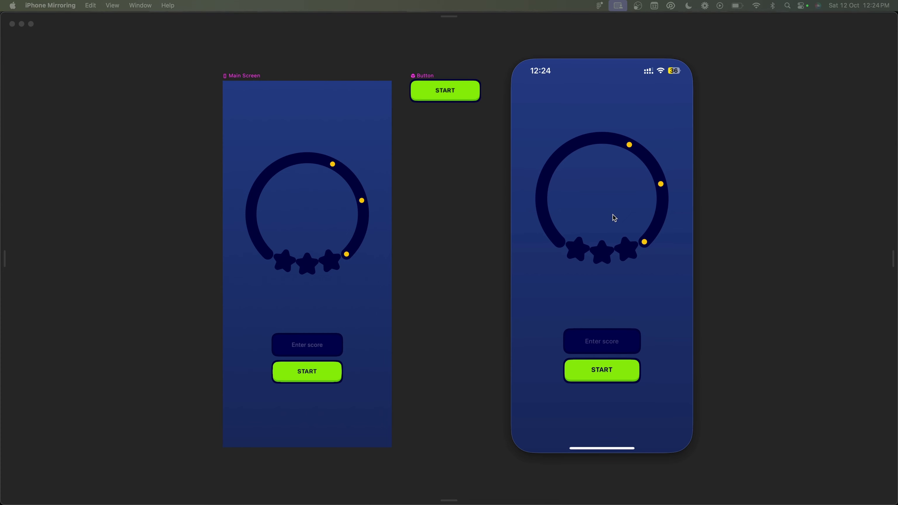
Step: Test the prototype in iPhone Mirroring by entering a score of 600 and starting the animation
click(629, 370)
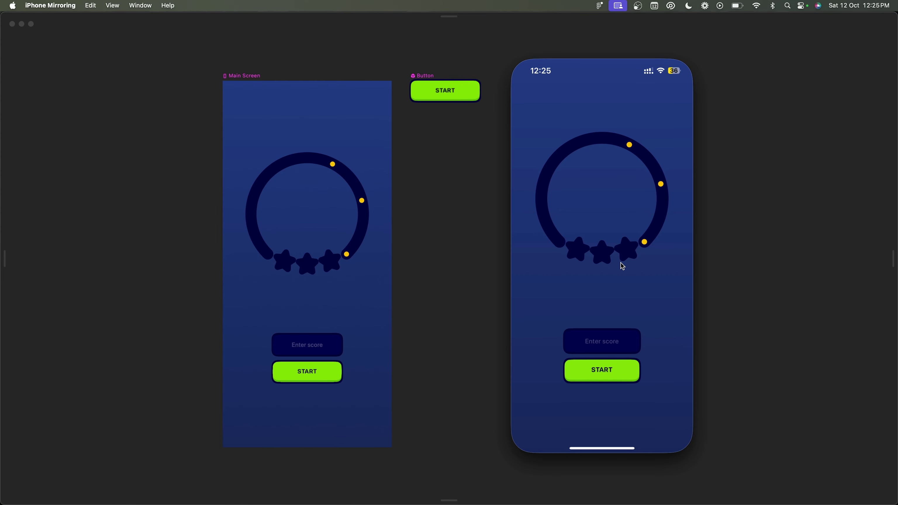
click(598, 342)
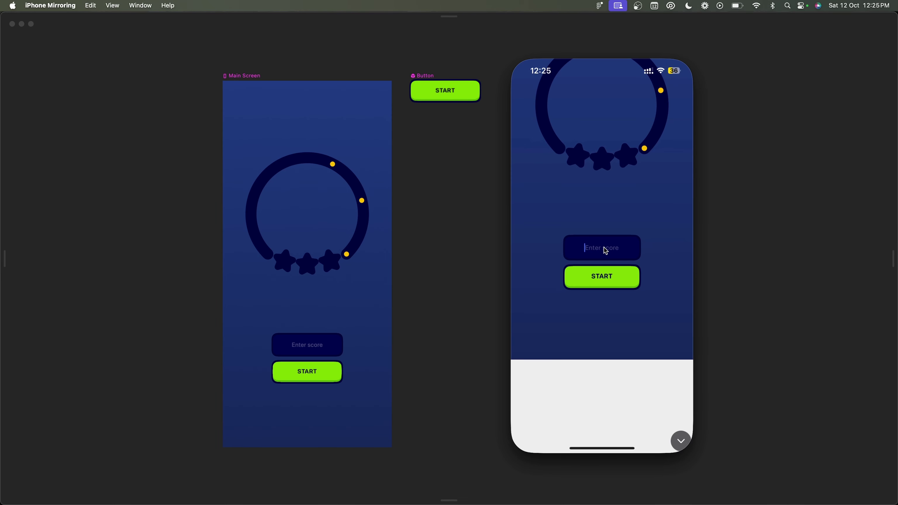
text(600)
key(Return)
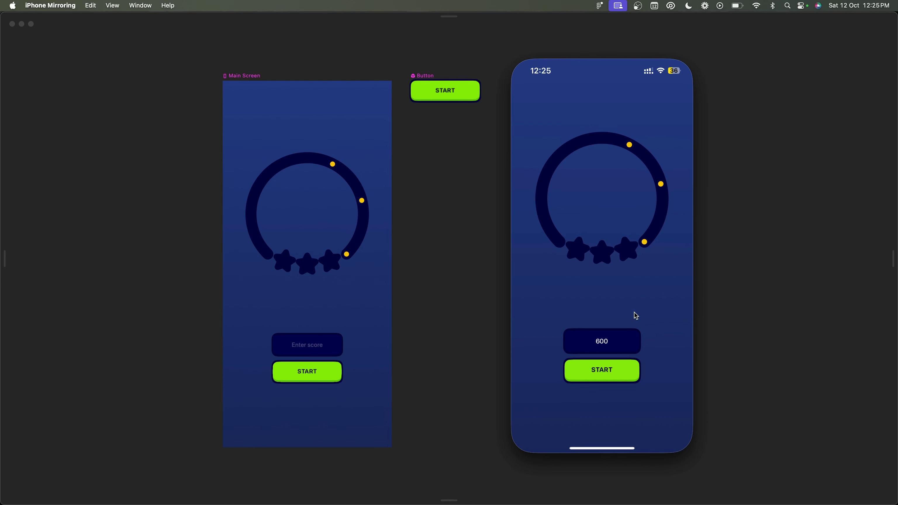
click(627, 371)
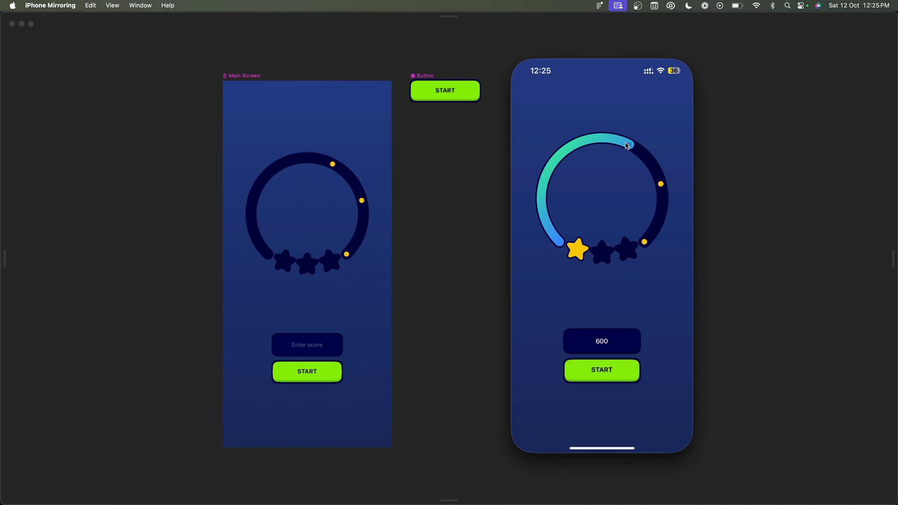
Step: Switch back to Play and select the Rive animation on the Main Screen
click(341, 217)
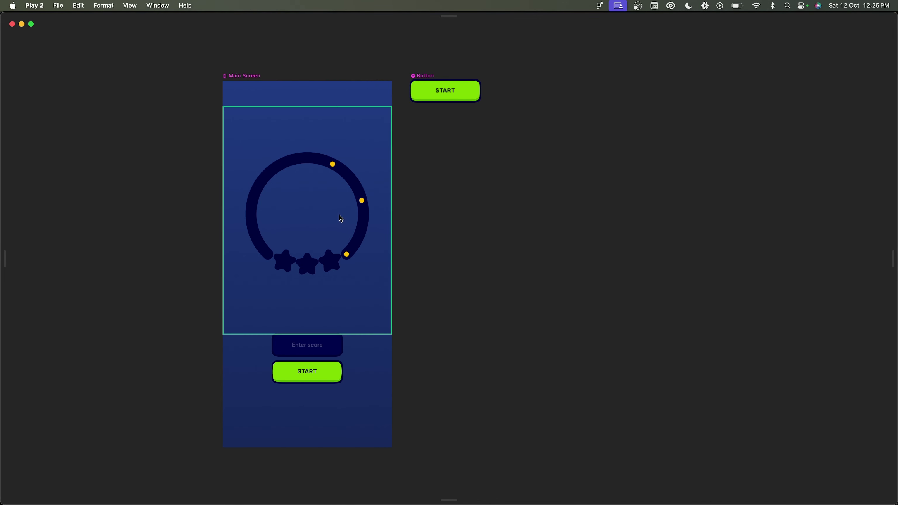
click(340, 217)
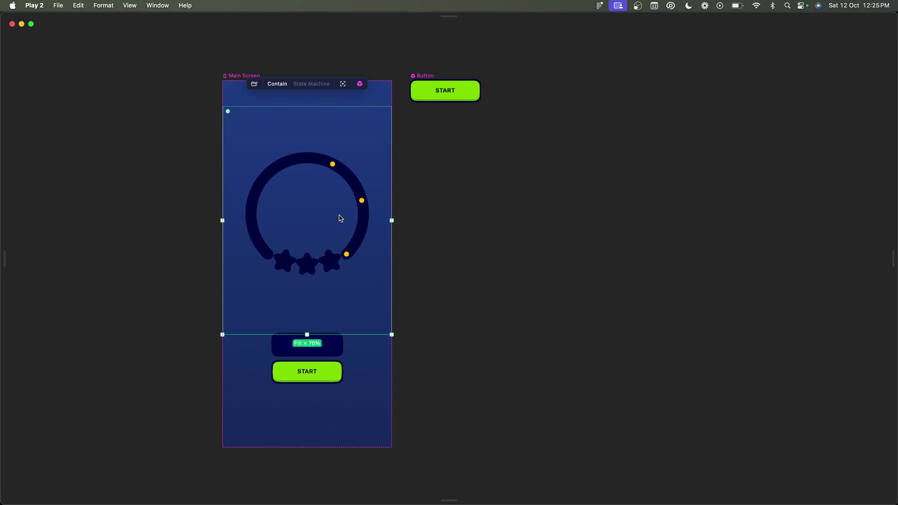